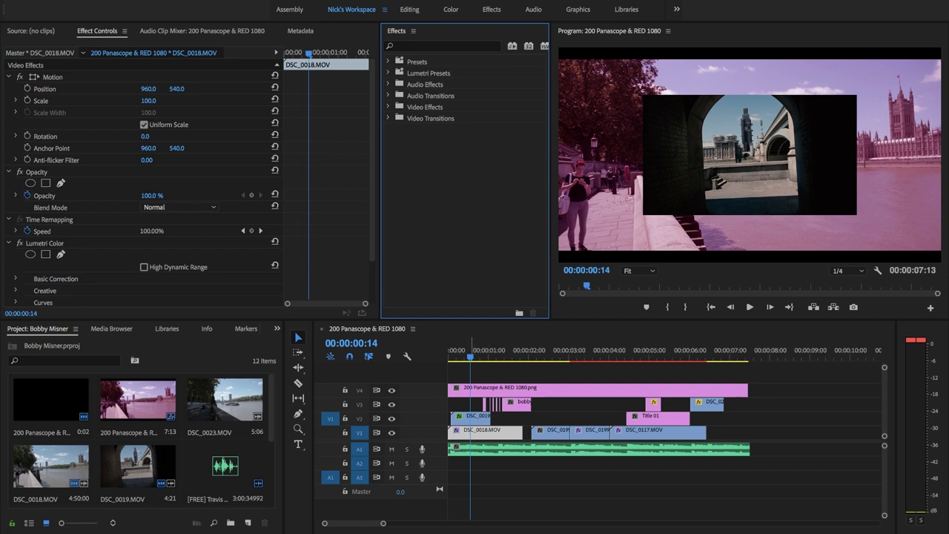
Step: Examine the 200 Panascope & RED 1080.png overlay by playing the sequence from its start and toggling track V4's visibility
click(494, 390)
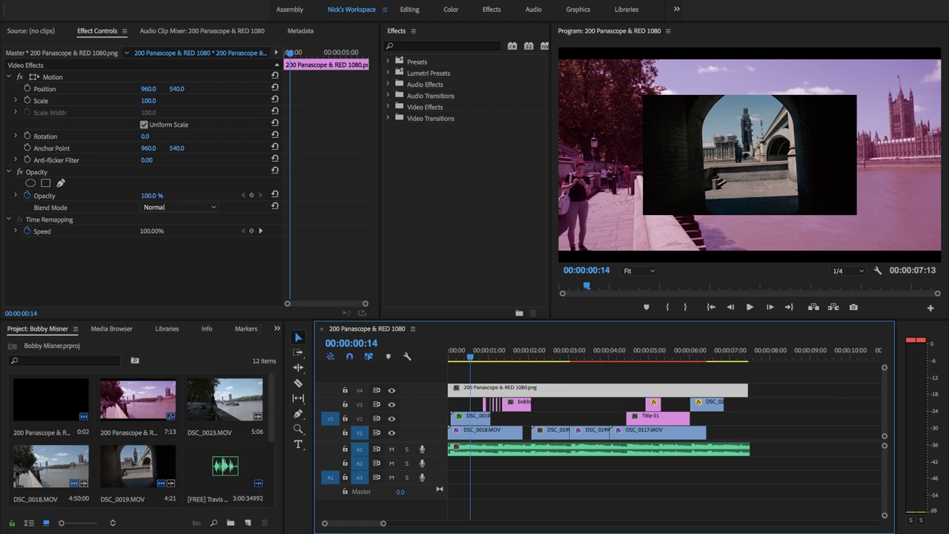
key(space)
key(Home)
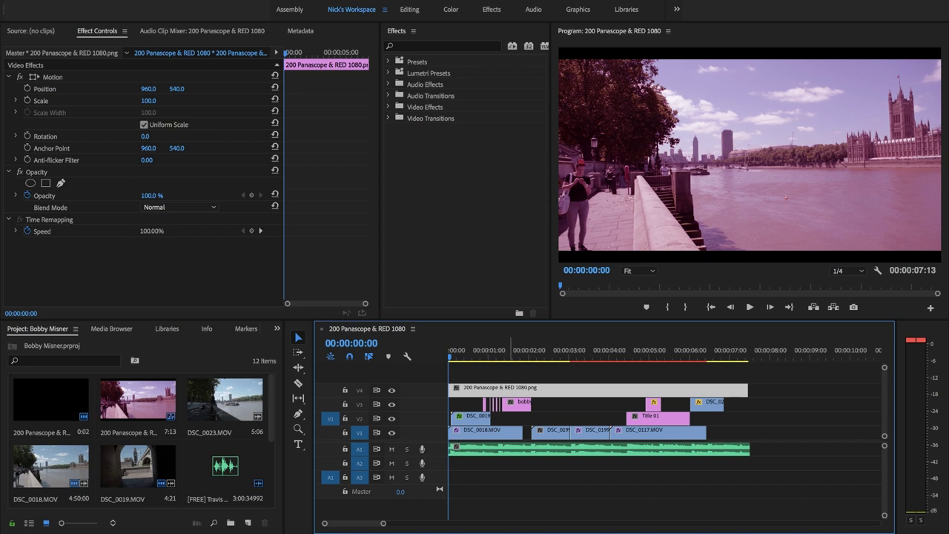
scroll(511, 445, up, 5)
scroll(511, 444, down, 1)
scroll(511, 445, left, 2)
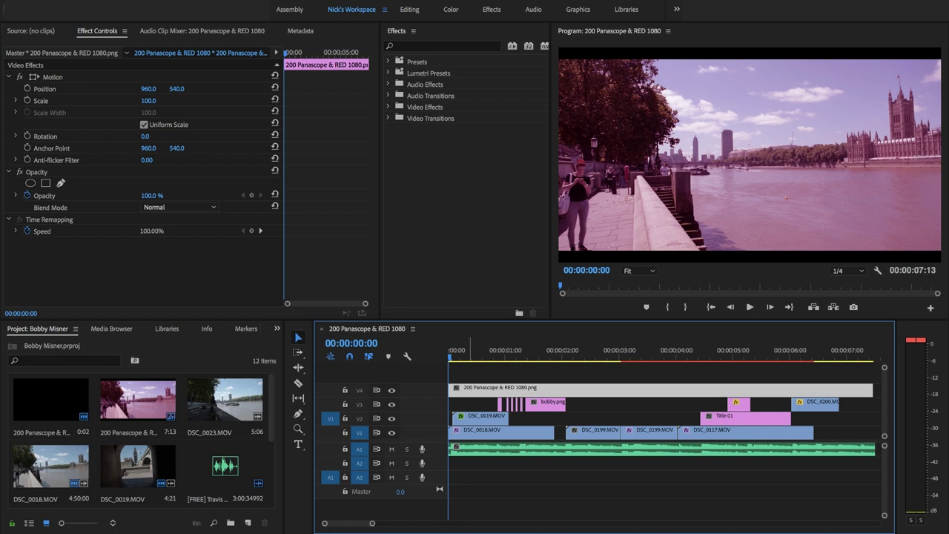
click(391, 390)
click(391, 390)
Step: Try shifting the Lumetri midtones of DSC_0018.MOV from magenta toward blue, undo it, and review the clip's Basic Correction settings
click(480, 432)
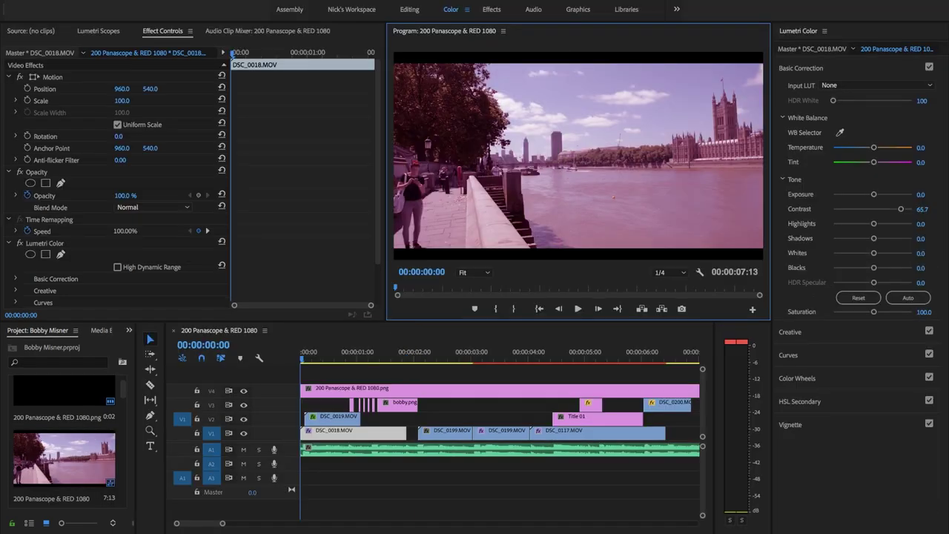
click(797, 378)
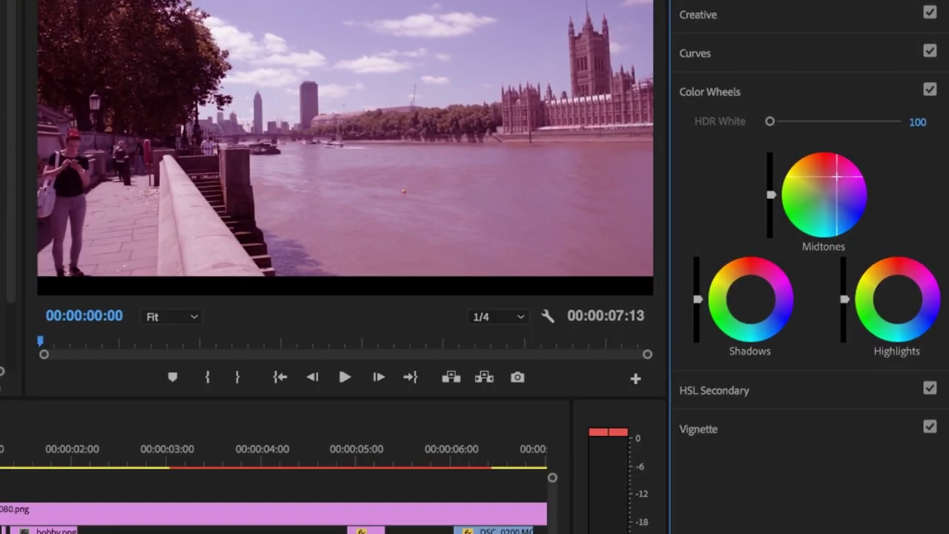
drag(836, 175, 838, 199)
key(ctrl+z)
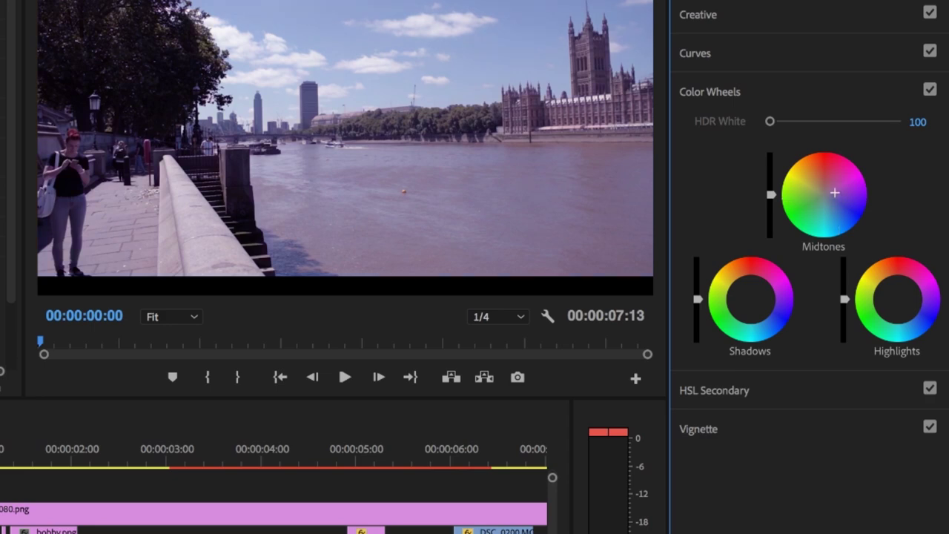
key(ctrl+z)
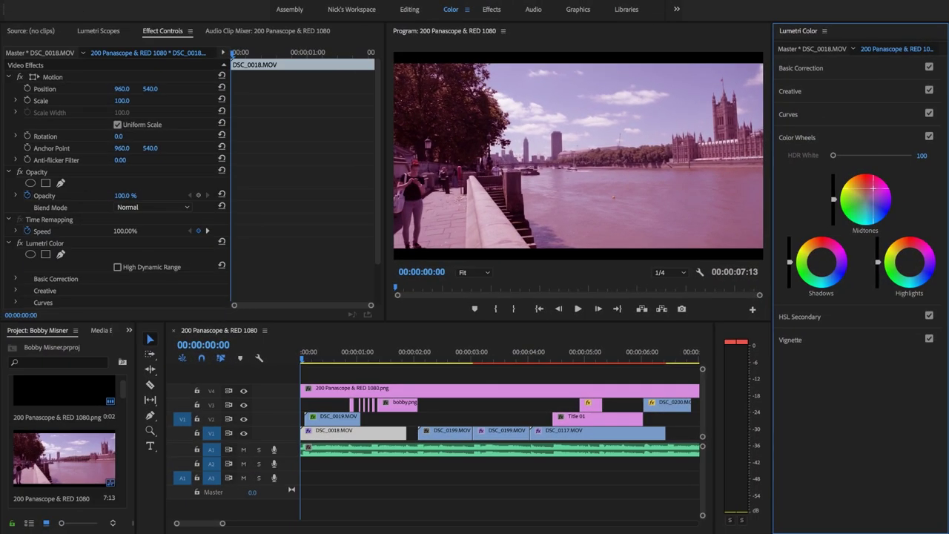
drag(873, 188, 873, 188)
click(800, 68)
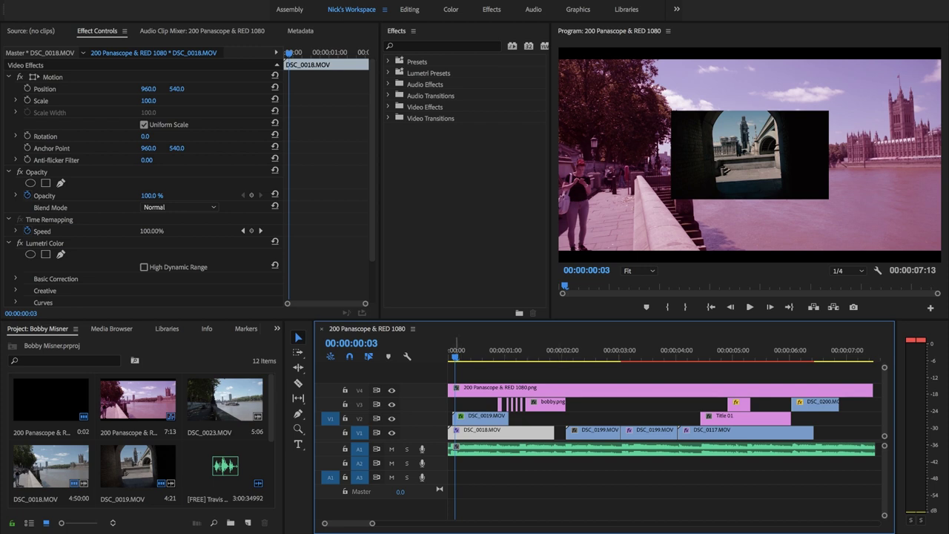
Step: Scrub back and forth through the first second of the sequence to examine the DSC_0019.MOV picture-in-picture zoom
drag(455, 356, 474, 356)
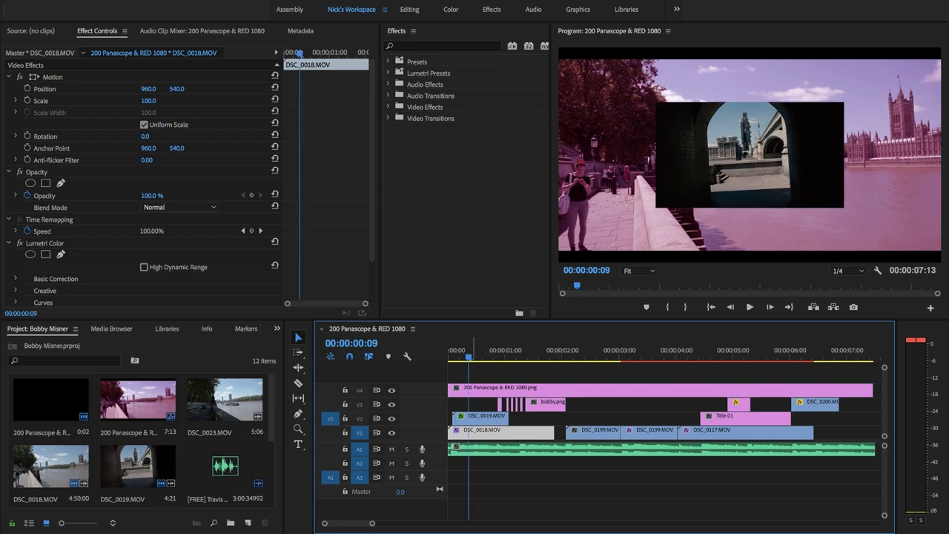
key(Right)
key(Right)
key(Right)
mouse_move(476, 357)
mouse_down()
mouse_move(453, 356)
mouse_move(473, 356)
mouse_up()
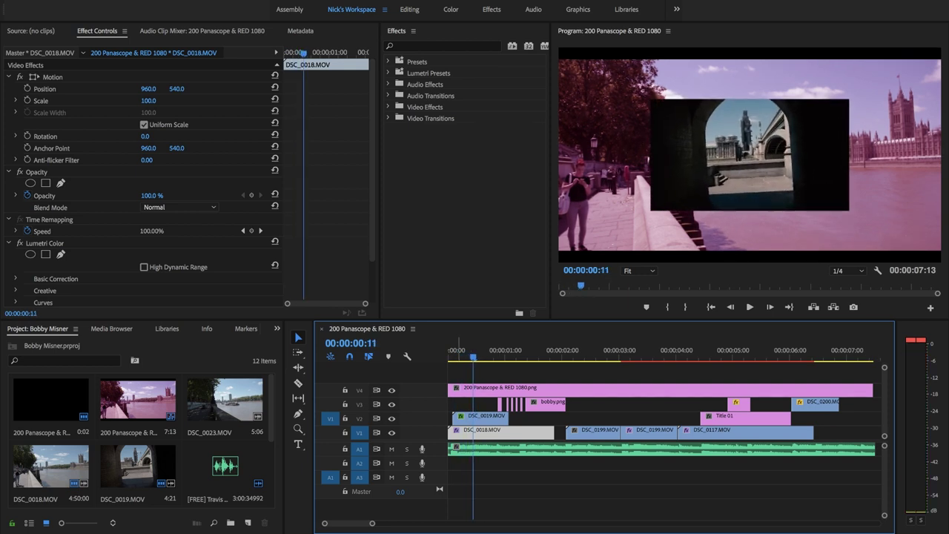
key(Right)
key(Right)
key(Right)
key(Right)
key(Right)
key(Right)
key(Left)
key(Left)
key(Left)
key(Left)
key(Left)
key(Left)
key(Left)
key(Left)
key(Left)
key(Left)
key(Left)
key(Left)
key(Left)
key(Left)
key(Left)
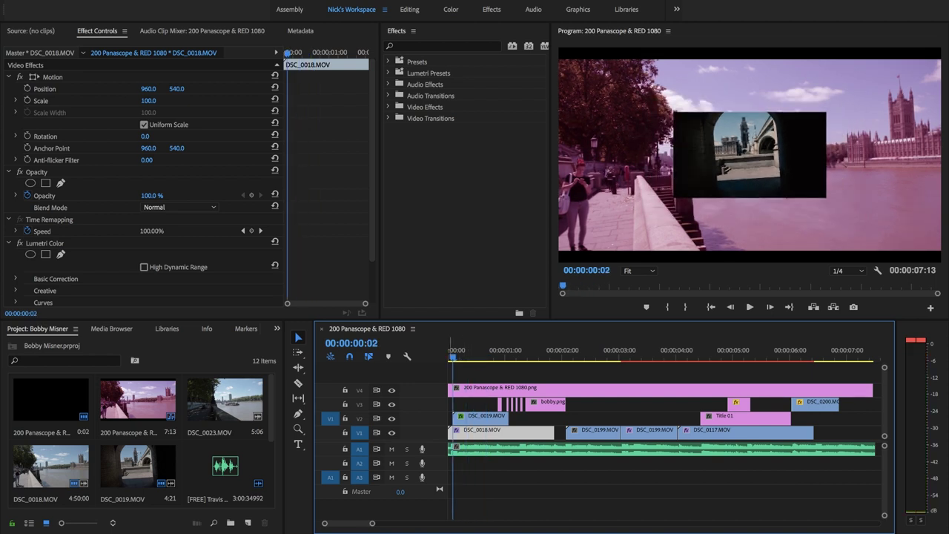
Step: Inspect the start and end Scale keyframes of DSC_0019.MOV and play the clip's zoom animation
click(476, 419)
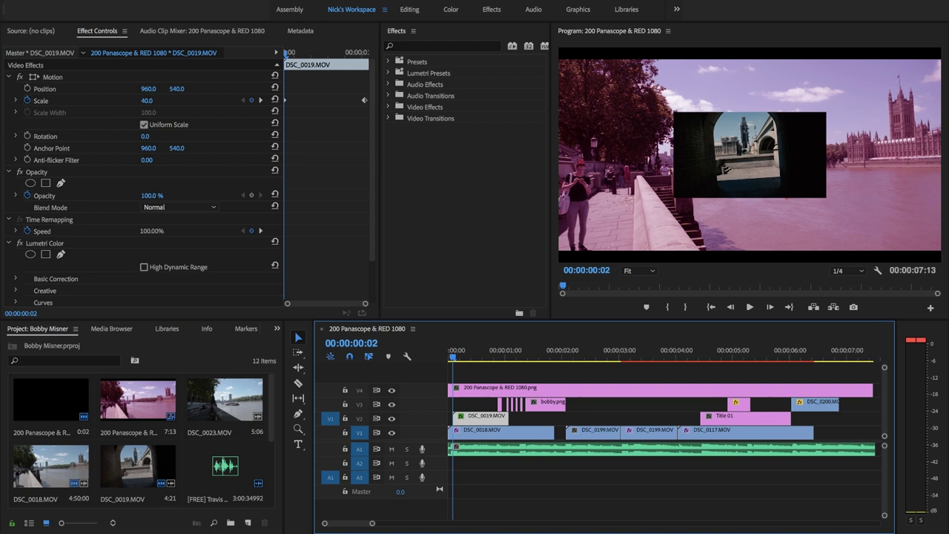
click(364, 100)
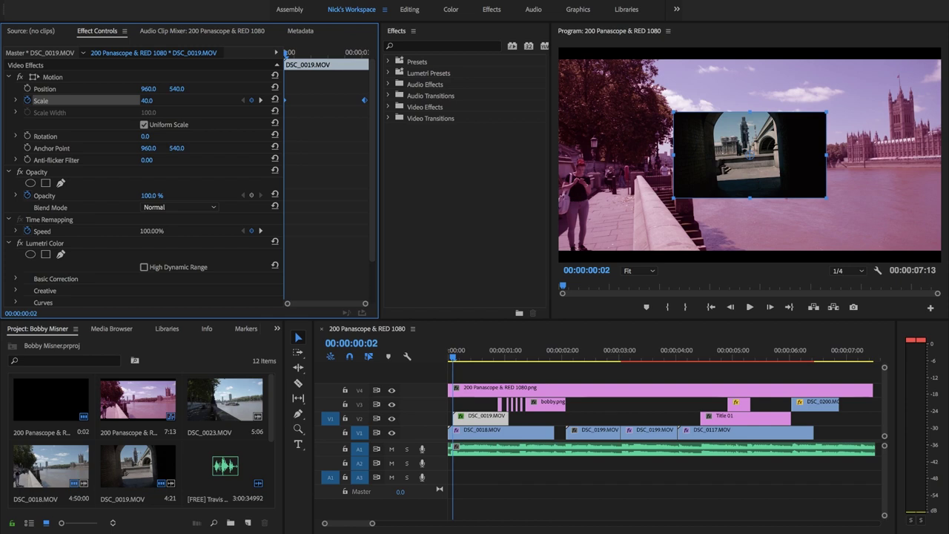
key(space)
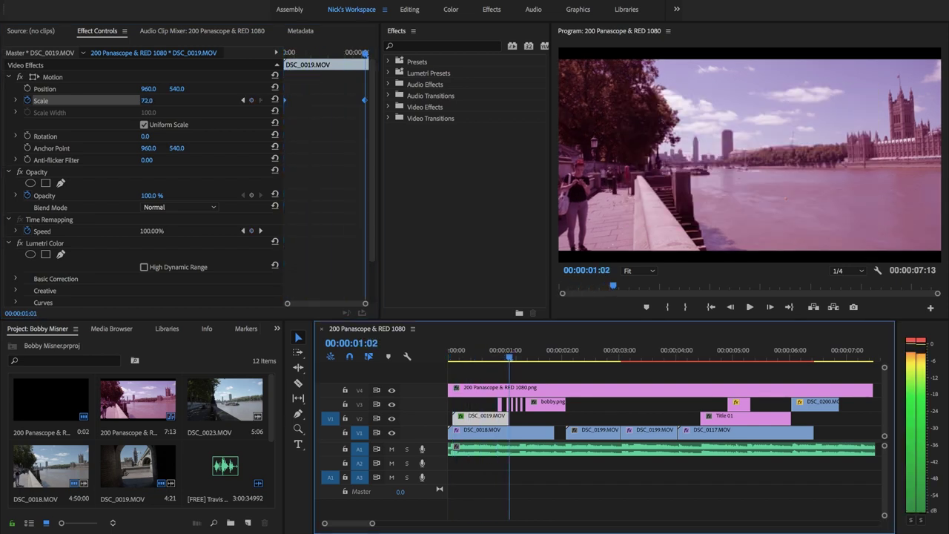
key(space)
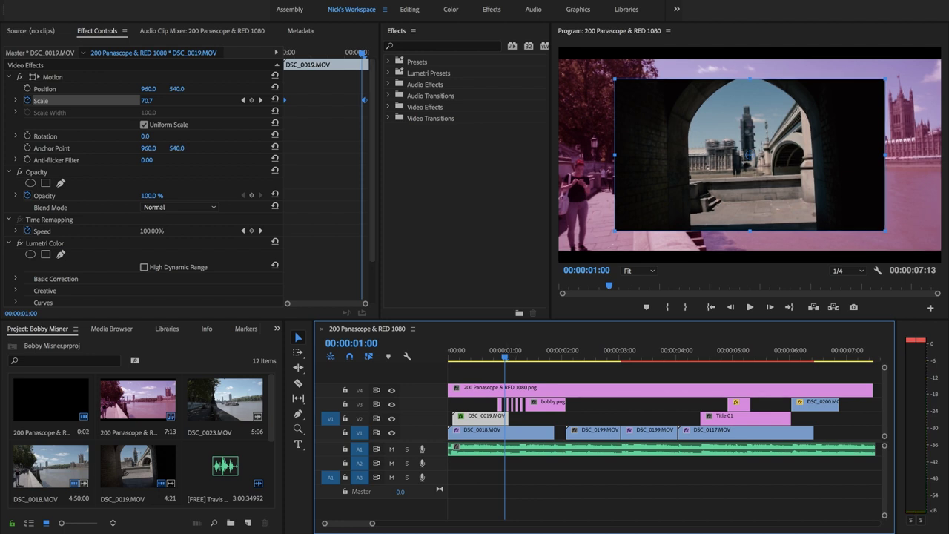
drag(504, 357, 451, 357)
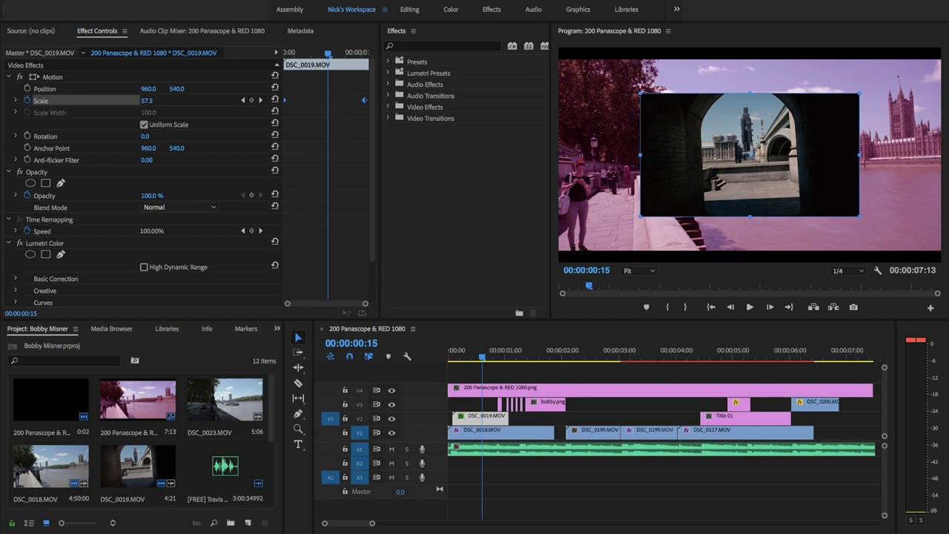
Step: Examine the short flickering title pieces and the bobby.png clip on track V3 by stepping through them
key(shift+3)
click(491, 404)
key(shift+Down)
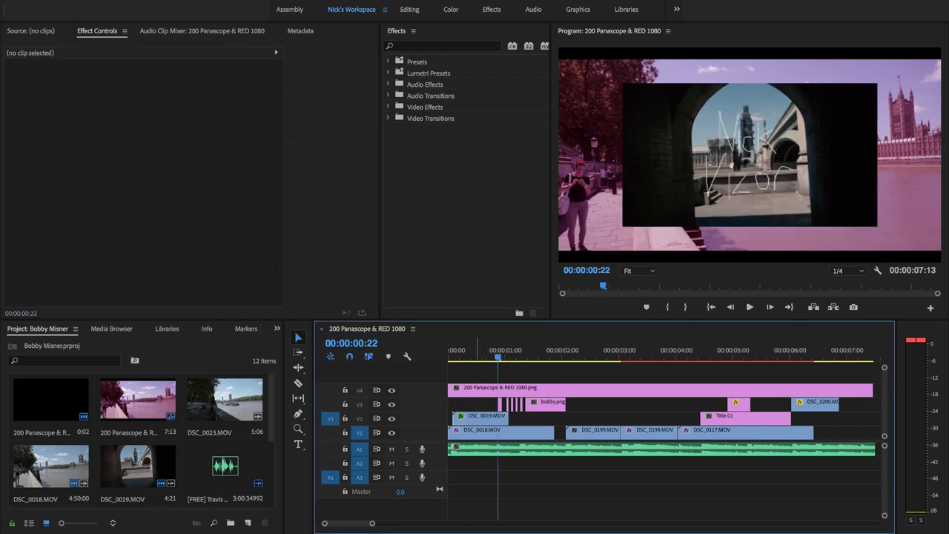
scroll(492, 393, up, 5)
mouse_move(521, 357)
mouse_down()
mouse_move(606, 357)
mouse_move(512, 357)
mouse_up()
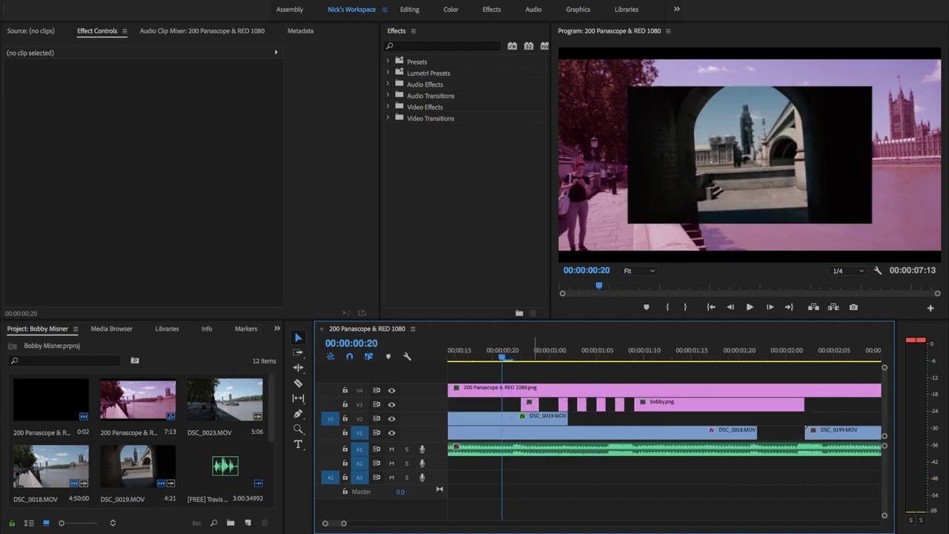
drag(502, 357, 729, 356)
click(703, 404)
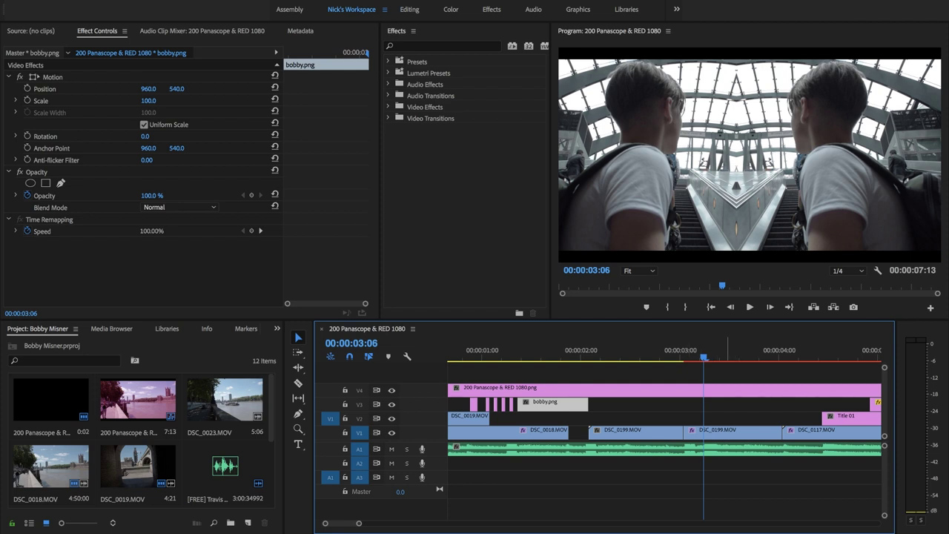
Step: Inspect the Mirror effect settings on the second DSC_0199.MOV clip at 00:00:03:10
click(652, 356)
click(720, 356)
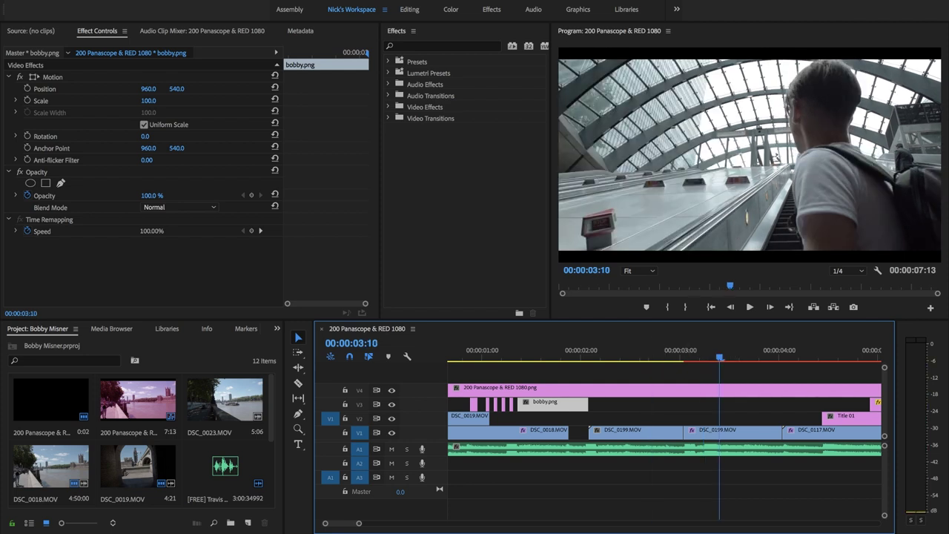
click(715, 432)
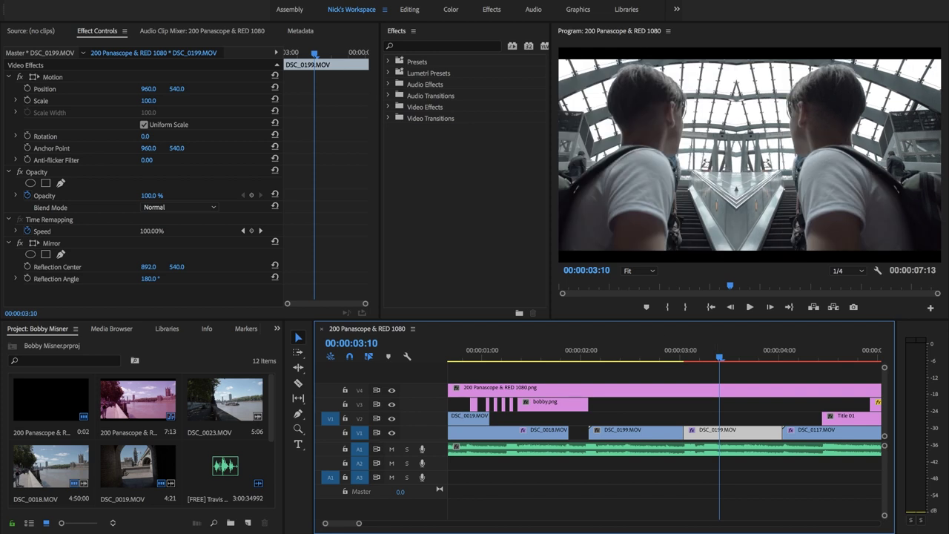
Step: Find the Mirror effect from the Distort group and apply it to the first DSC_0199.MOV clip
click(422, 46)
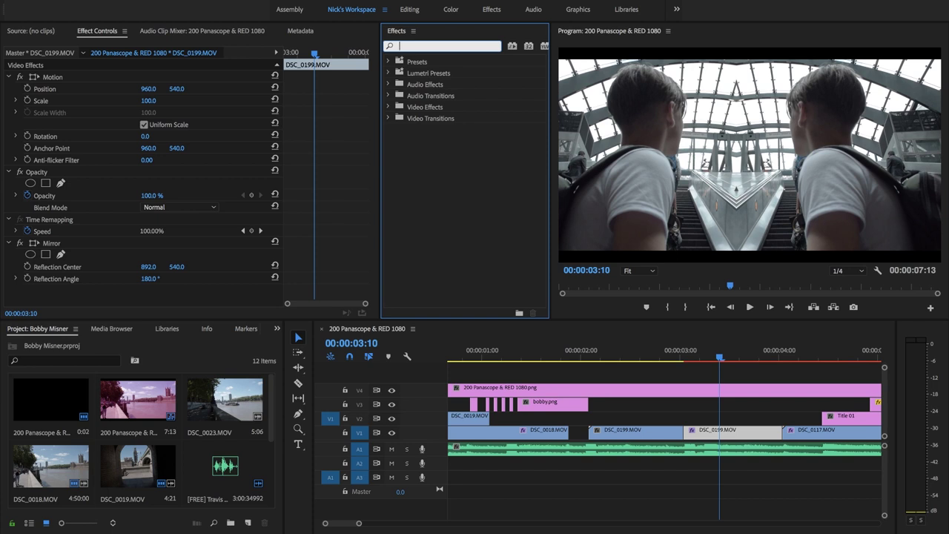
text(mirror)
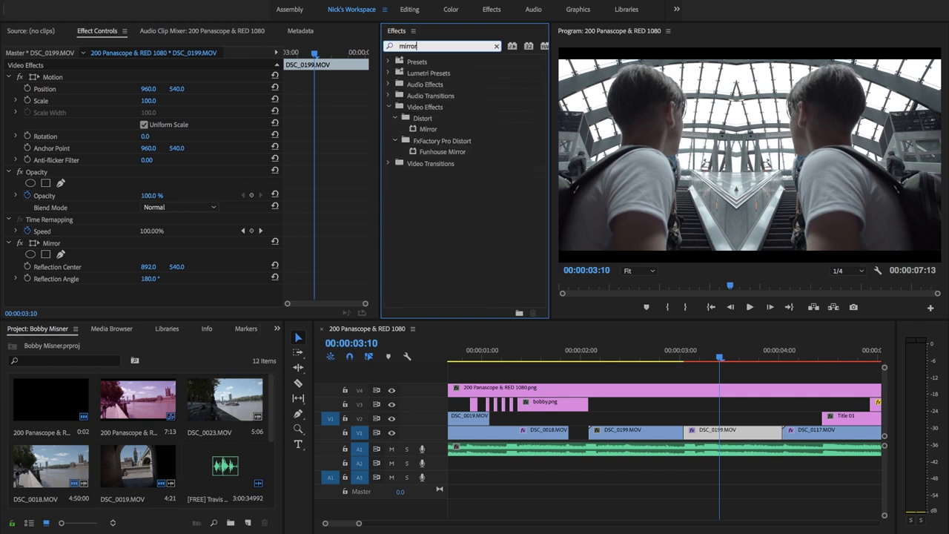
click(428, 129)
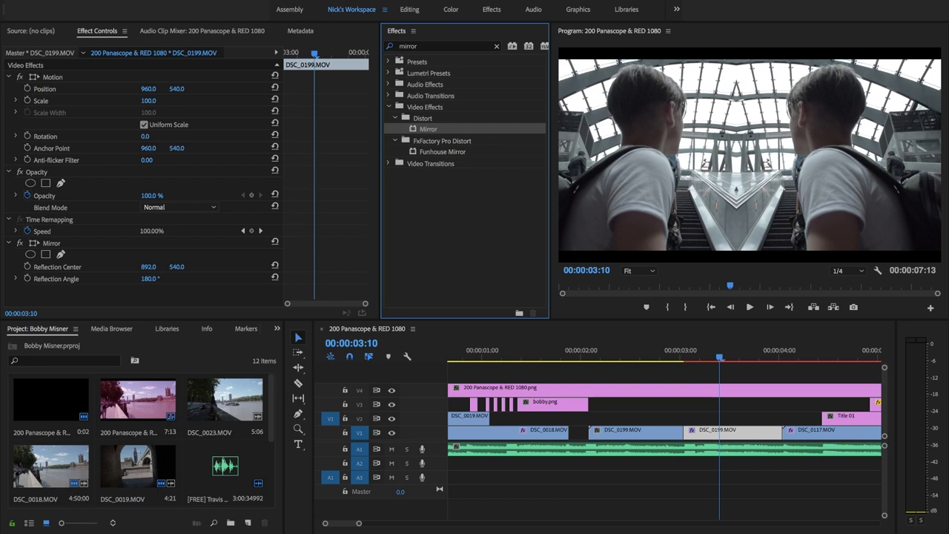
click(628, 354)
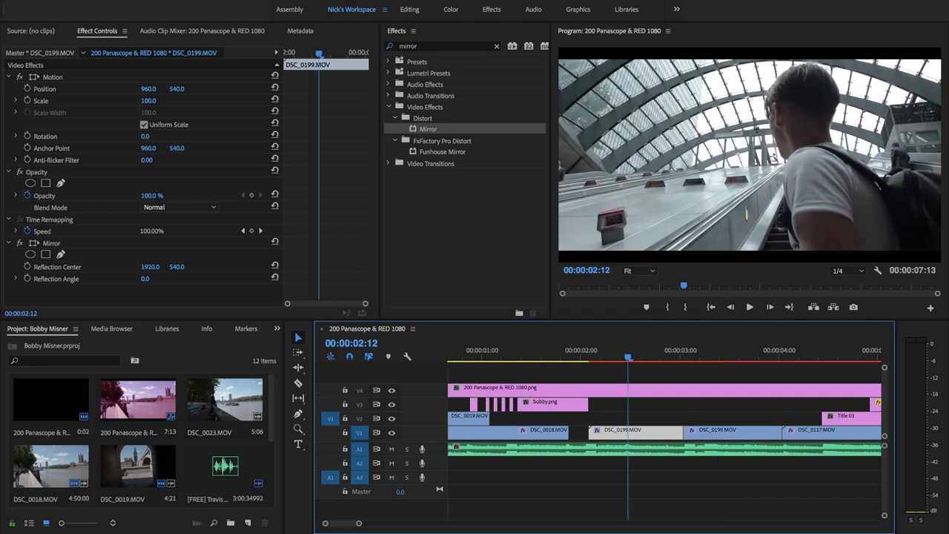
Step: Try lowering the horizontal Reflection Center of the first DSC_0199.MOV clip's Mirror effect and undo it
click(150, 267)
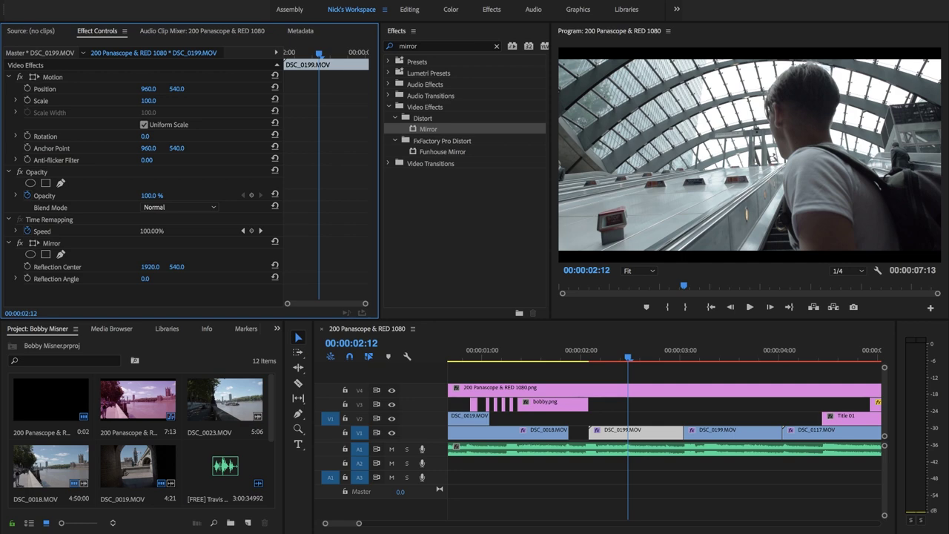
drag(150, 267, 12, 267)
drag(111, 266, 109, 266)
key(ctrl+z)
Step: Set the Mirror effect's Reflection Angle to 180° and lower its horizontal Reflection Center
click(146, 278)
key(BackSpace)
text(180)
key(Return)
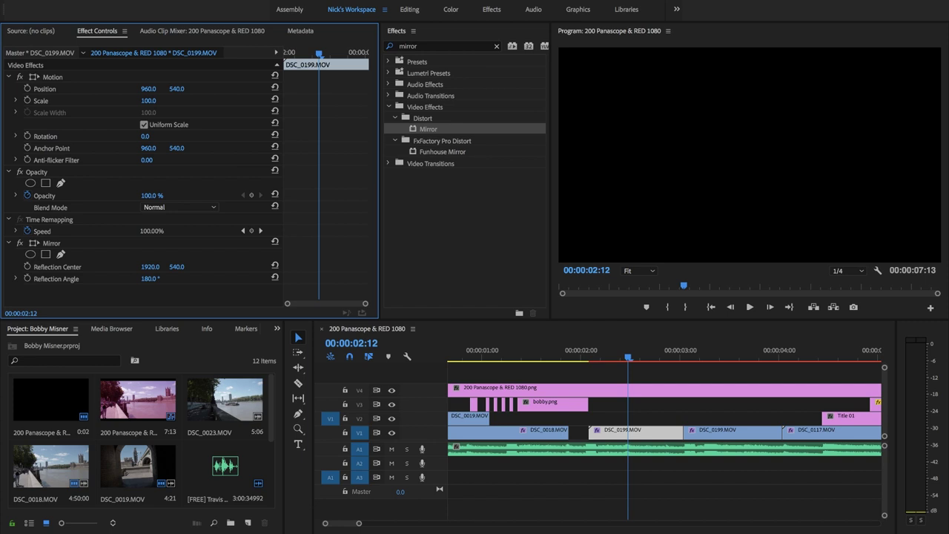
drag(150, 267, 5, 267)
mouse_move(68, 266)
mouse_down()
mouse_move(51, 266)
mouse_move(68, 266)
mouse_up()
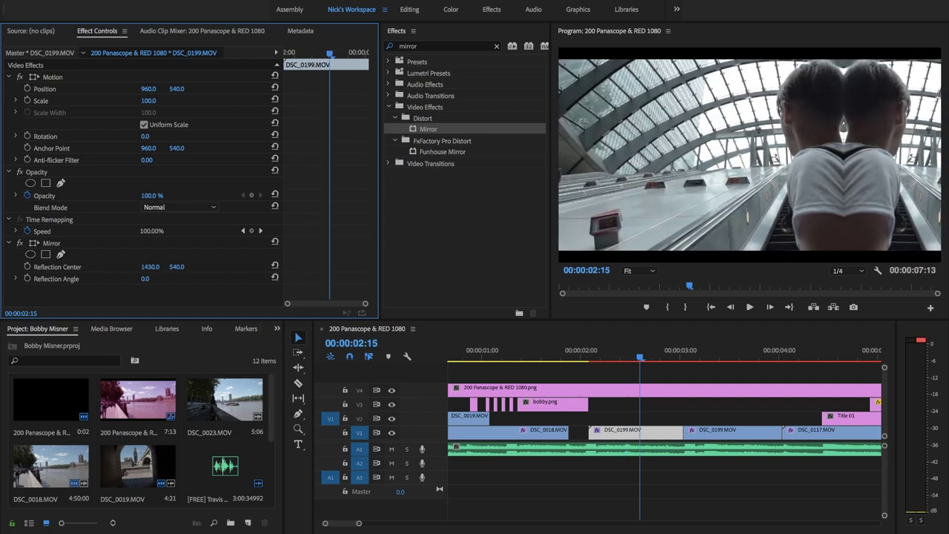
Step: Set the Mirror effect's Reflection Angle to 90° and raise its vertical Reflection Center
click(145, 279)
key(BackSpace)
text(90)
key(Return)
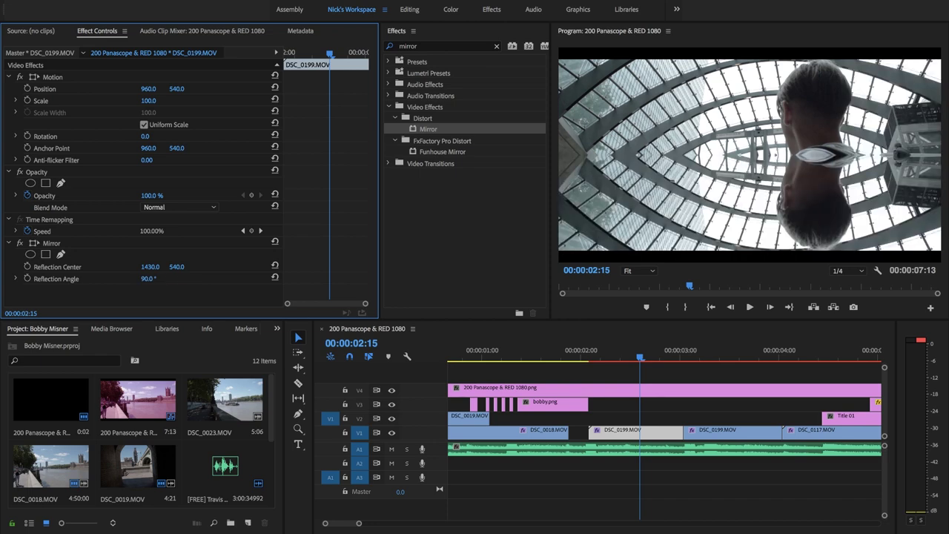
drag(176, 267, 234, 267)
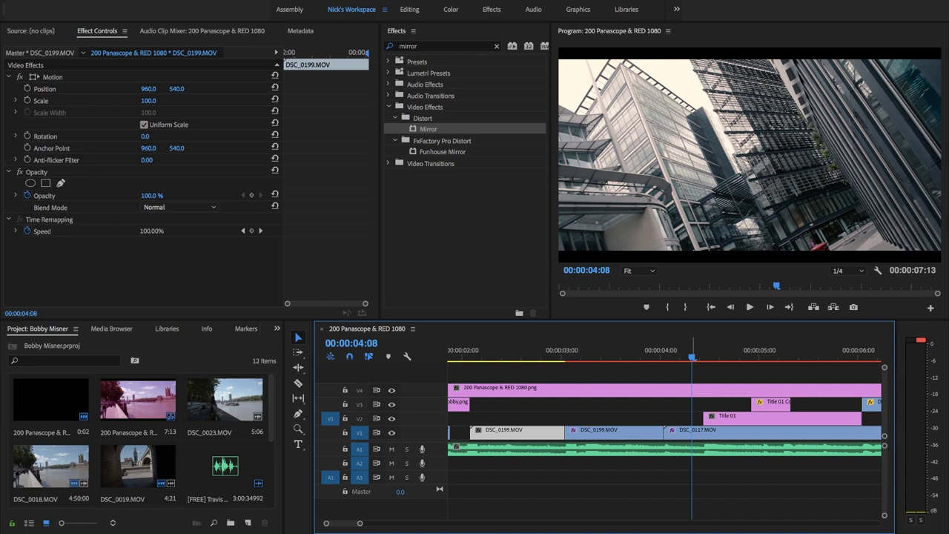
Step: Review the Title 01 clip on track V2 and add a new text graphic reading LONDON at 00:00:04:13
drag(693, 356, 729, 356)
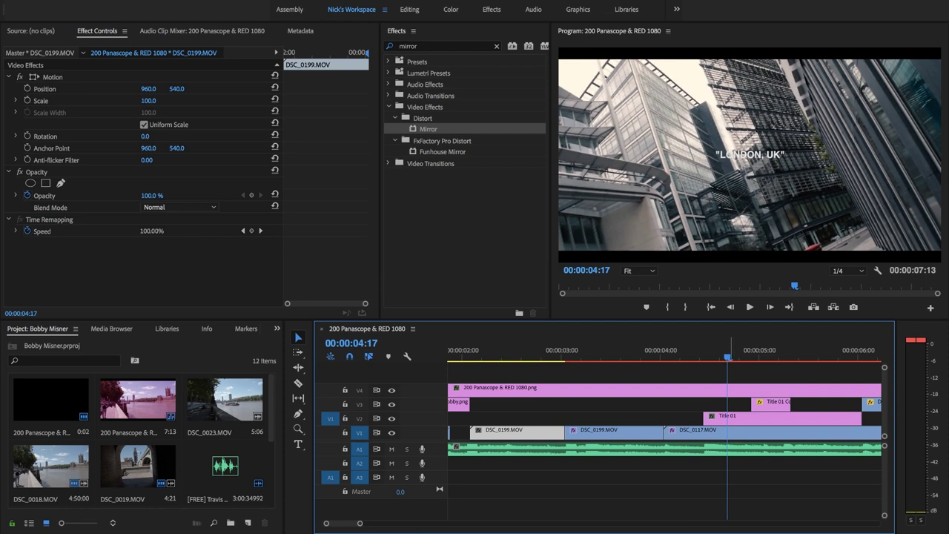
click(731, 418)
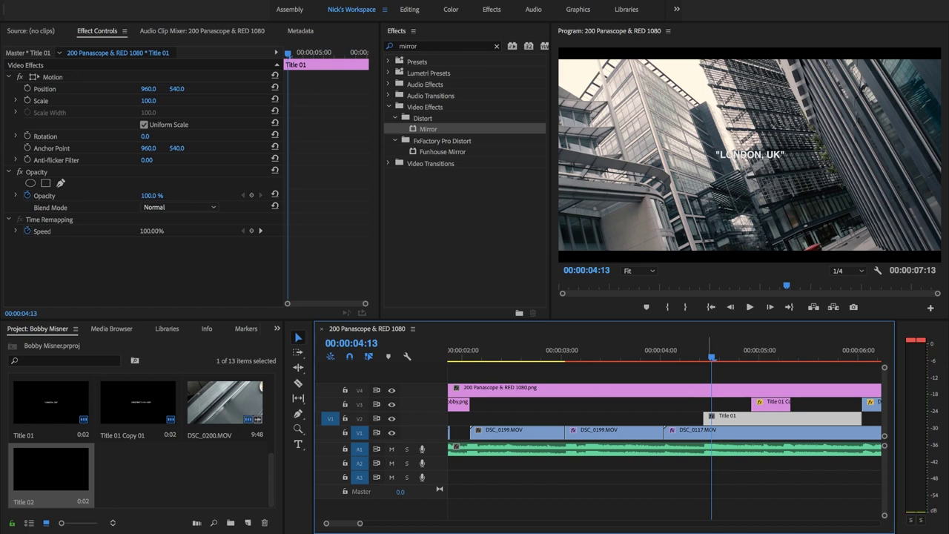
click(298, 443)
click(748, 158)
key(ctrl+t)
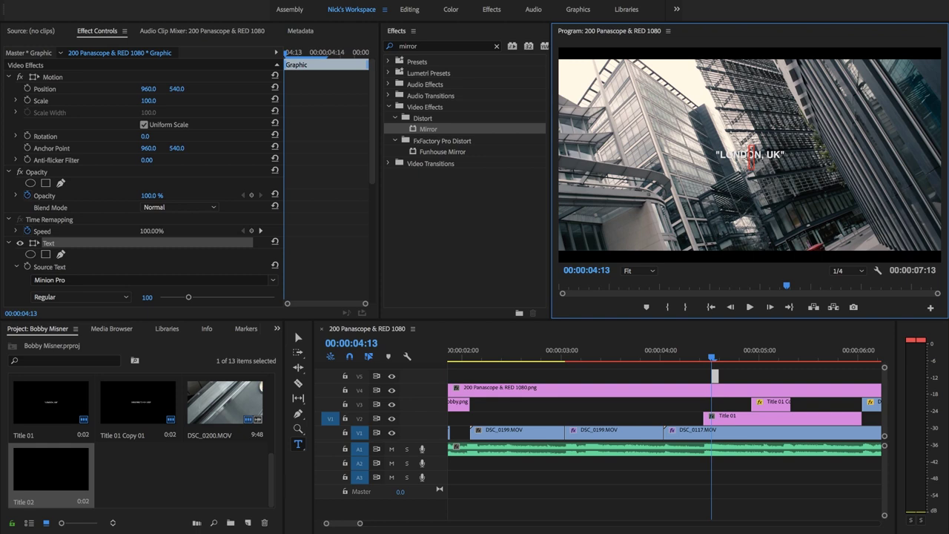
text(LOPNDON)
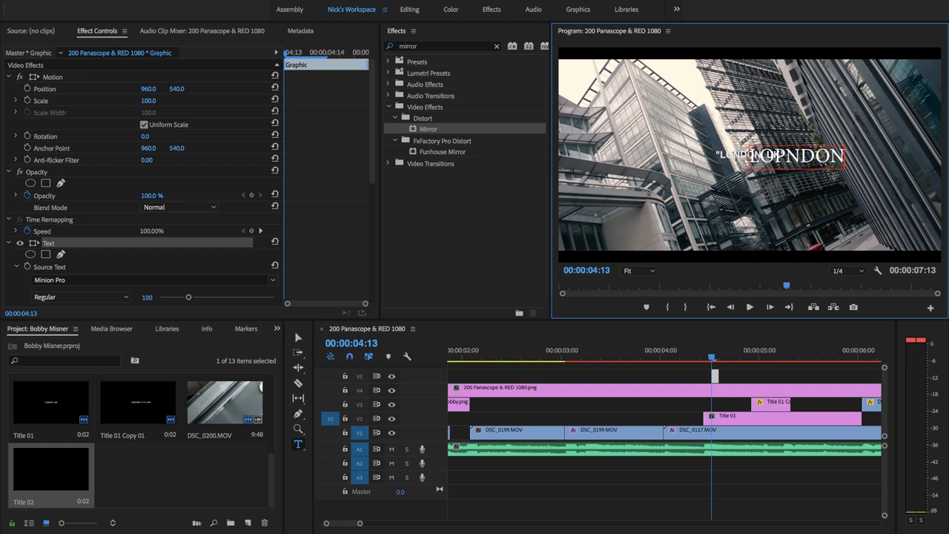
key(BackSpace)
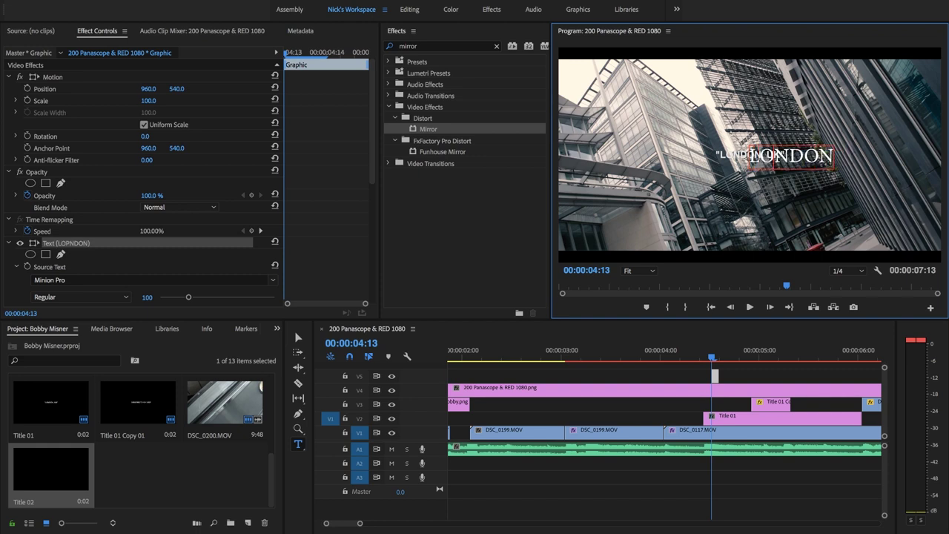
Step: Format the LONDON text in Helvetica Bold at size 50 and move it over the existing "LONDON, UK" title
drag(834, 157, 746, 157)
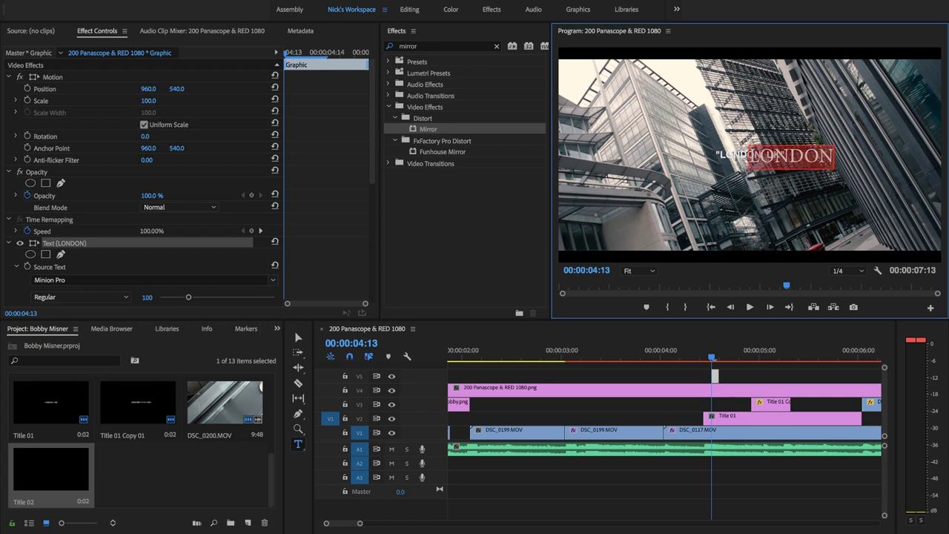
scroll(180, 230, down, 2)
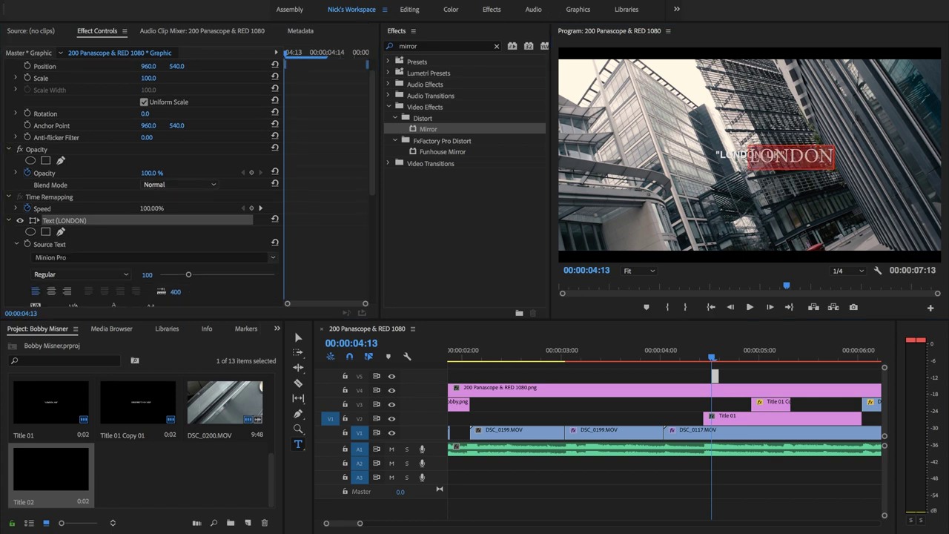
click(152, 257)
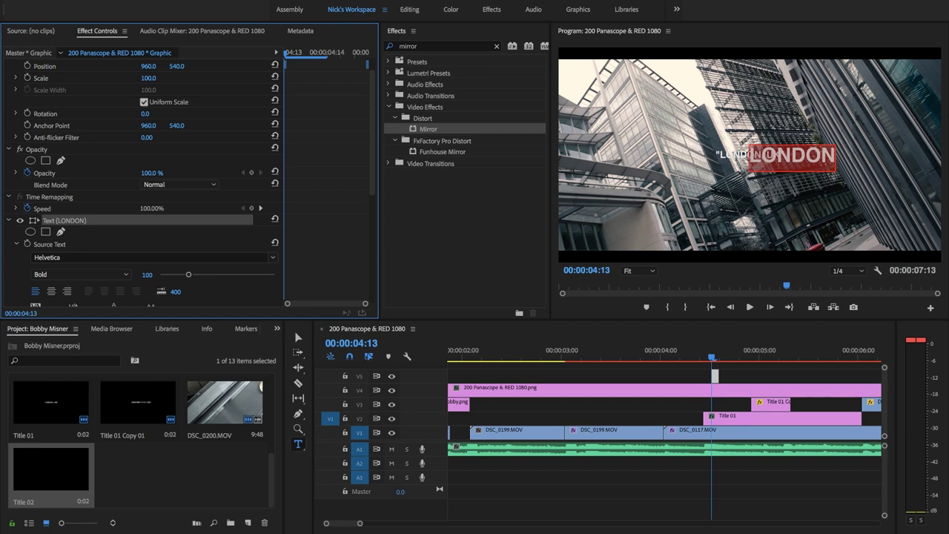
scroll(189, 222, down, 2)
drag(188, 252, 174, 252)
click(298, 337)
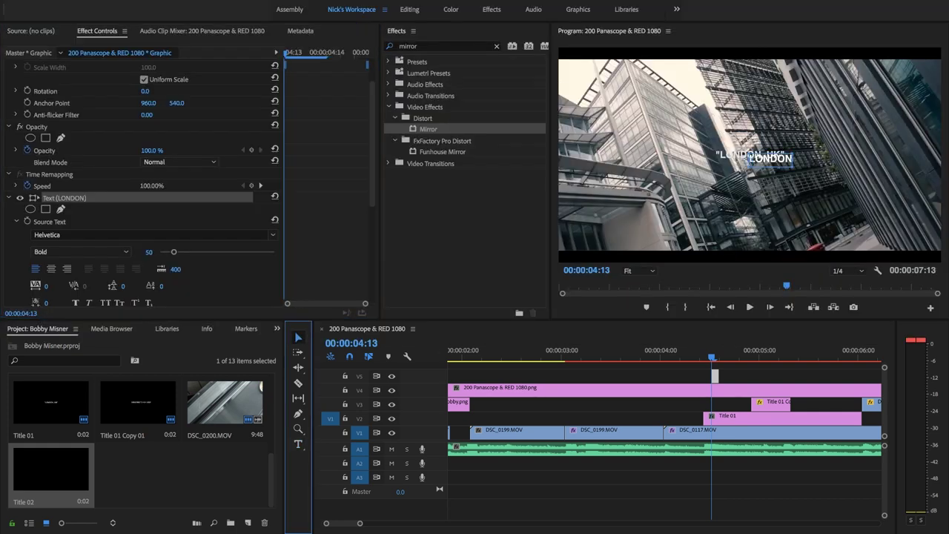
click(771, 159)
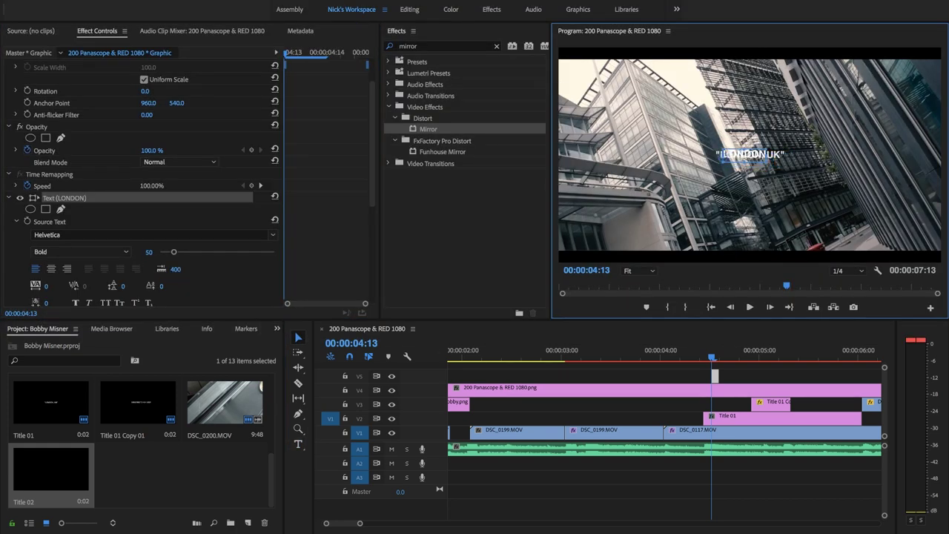